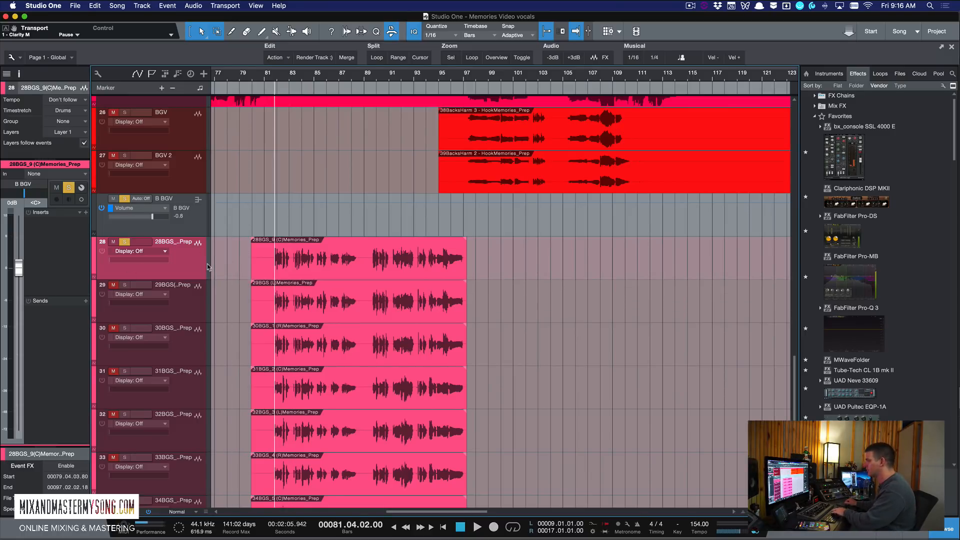
# Play back the soloed background vocal on track 28 from just before bar 82, and stop after a few bars.
pyautogui.scroll(2, 281, 262)
pyautogui.scroll(-2, 281, 263)
pyautogui.scroll(-1, 285, 258)
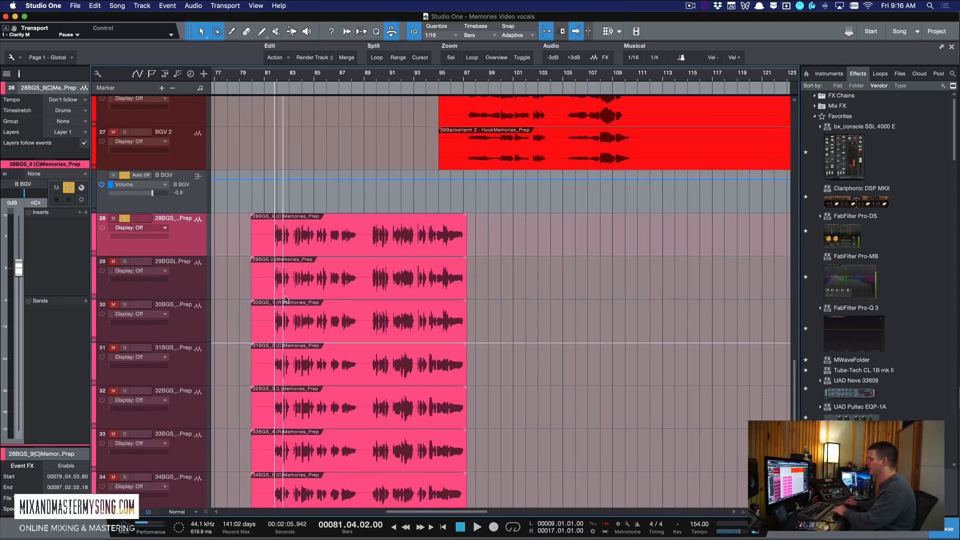
pyautogui.scroll(-2, 286, 255)
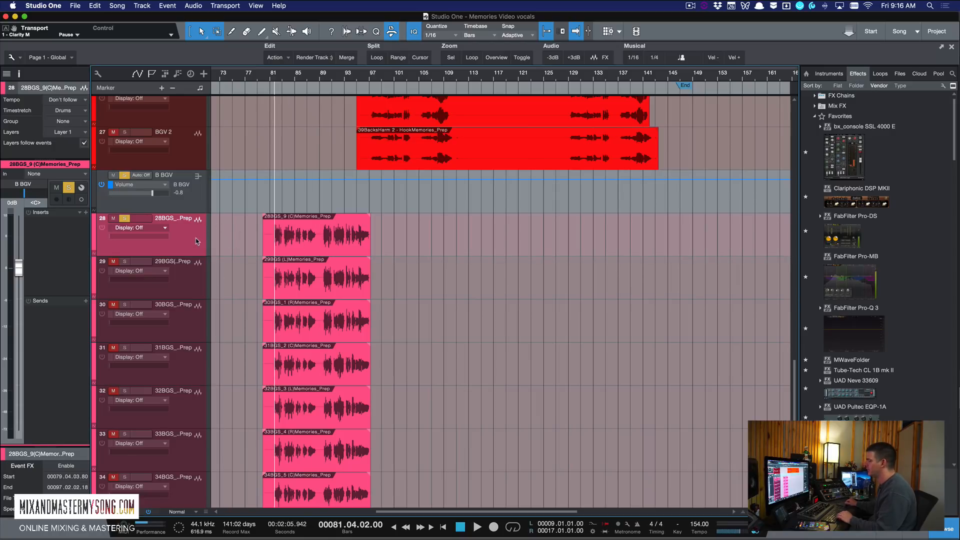
pyautogui.press('space')
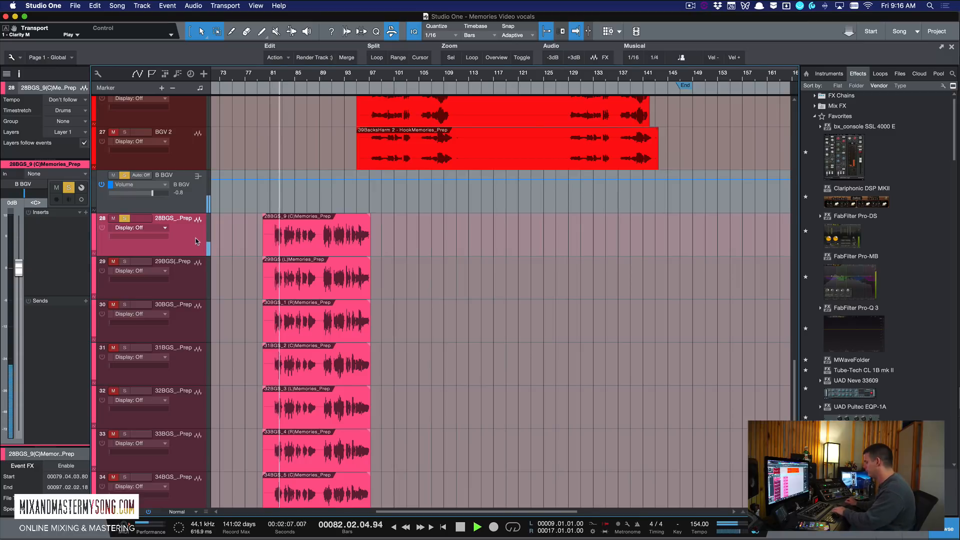
pyautogui.press('e')
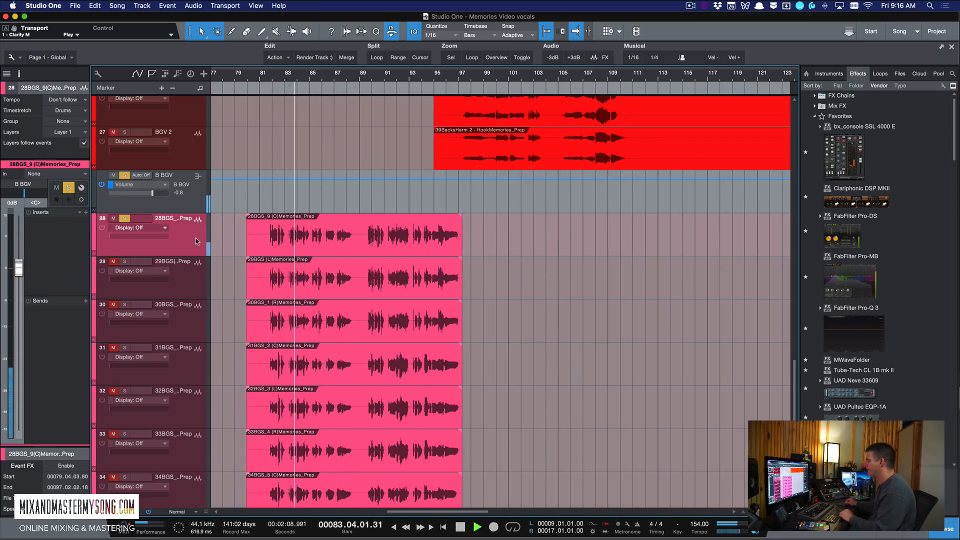
pyautogui.press('space')
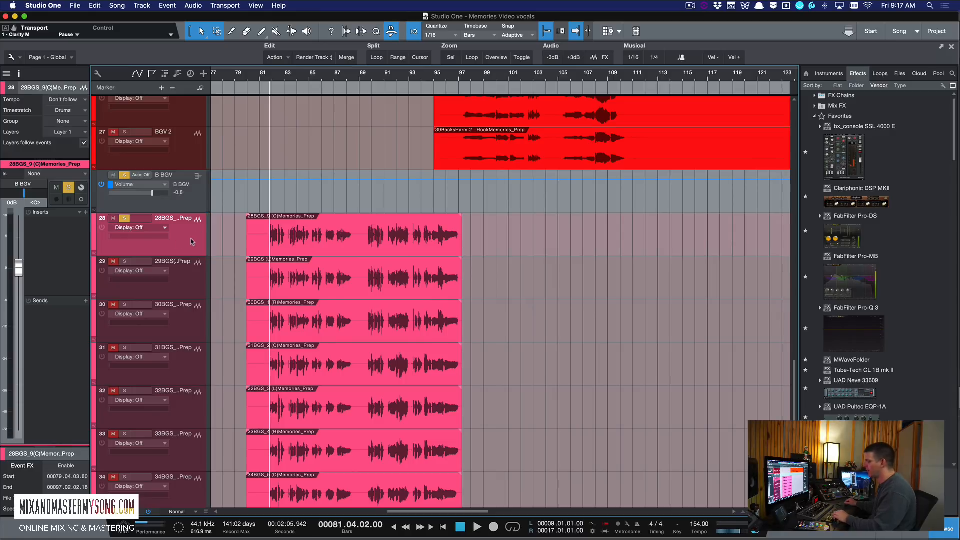
# Duplicate track 28 and copy its vocal event onto the new track at the same timeline position.
pyautogui.hotkey('shift', 'd')
pyautogui.click(268, 242)
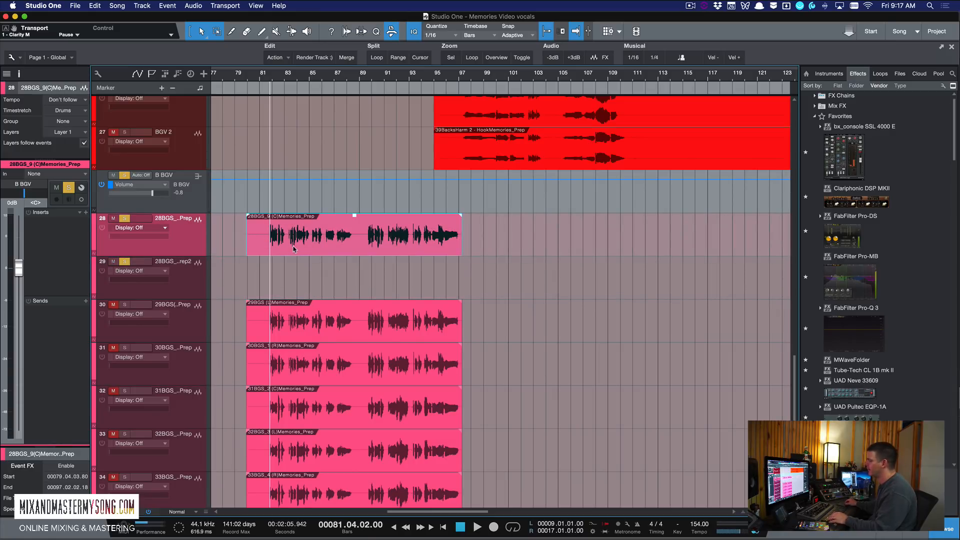
pyautogui.moveTo(293, 248); pyautogui.dragTo(284, 273)
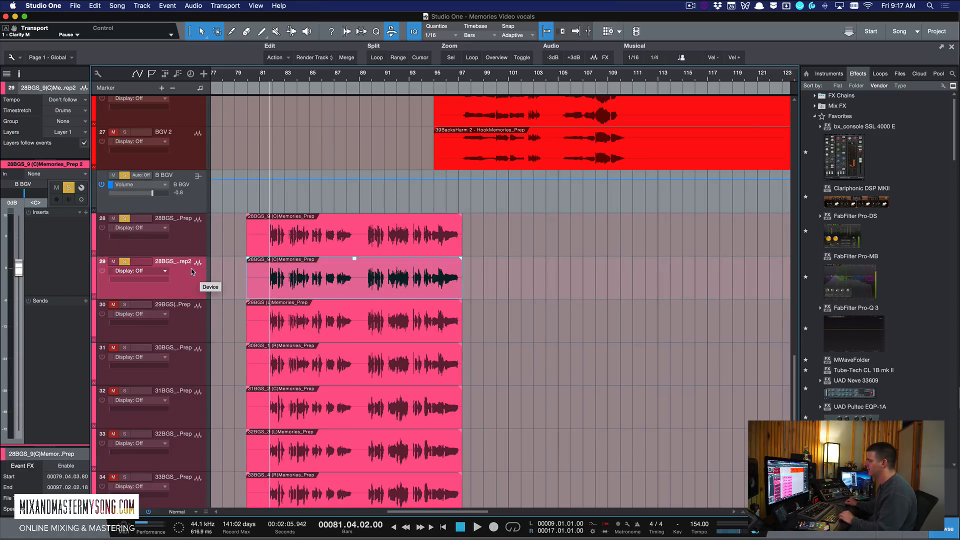
# Play the original and its identical copy together, and unsolo the duplicate track to compare the sound.
pyautogui.press('space')
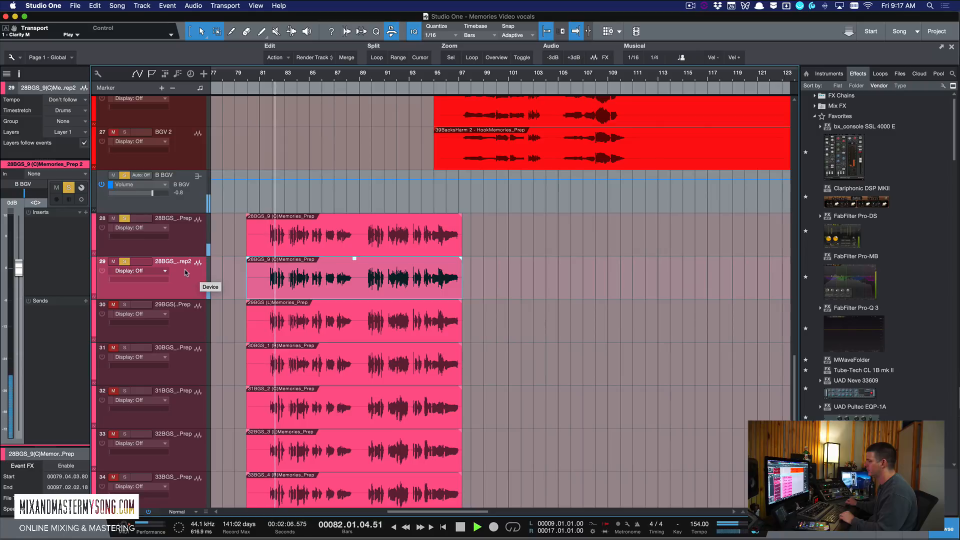
pyautogui.click(125, 262)
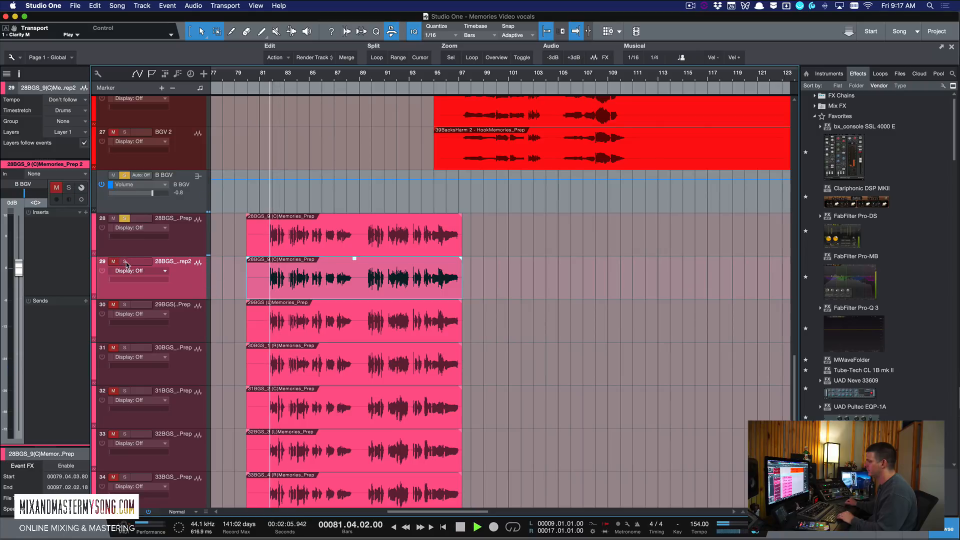
pyautogui.press('space')
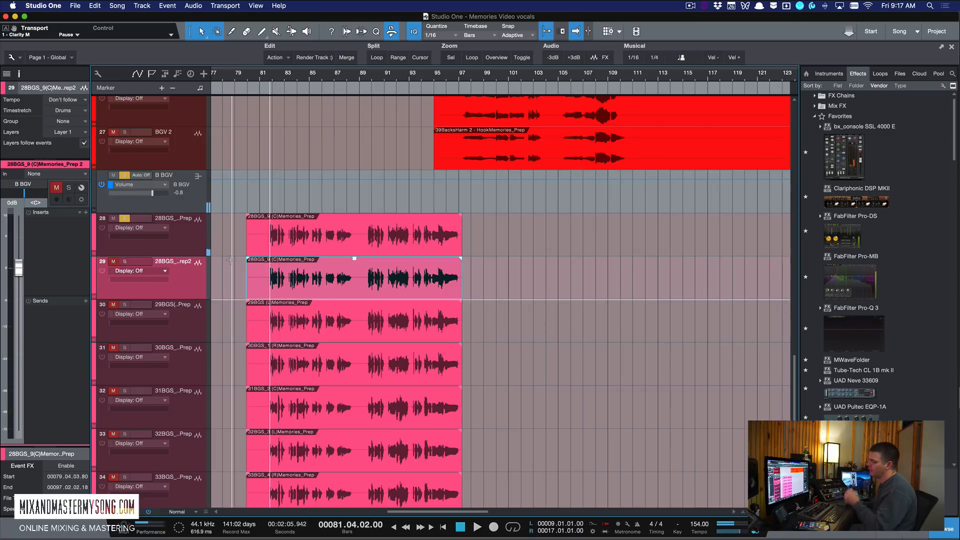
# Delete the copied vocal event and remove the duplicate track below track 28.
pyautogui.press('Delete')
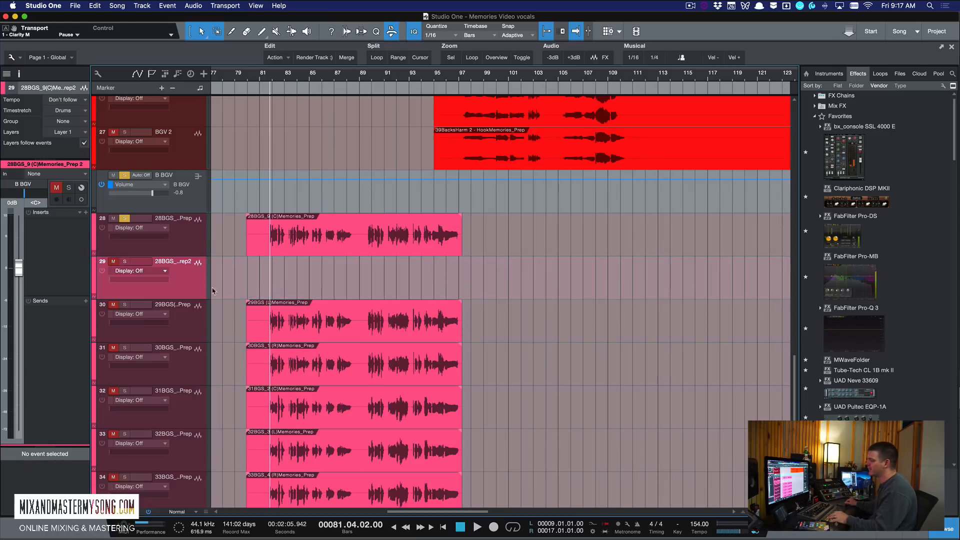
pyautogui.press('Delete')
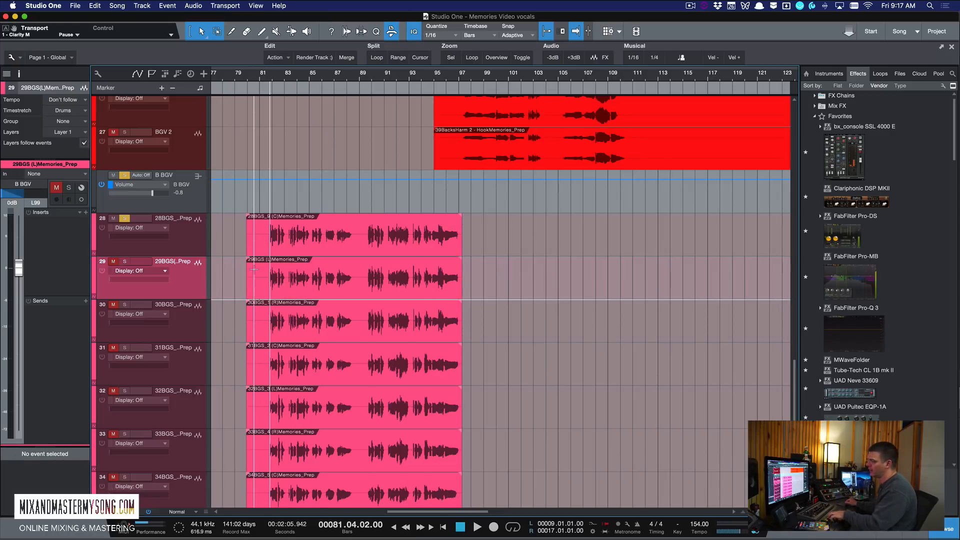
# Solo background vocal tracks 29 and 30 alongside track 28.
pyautogui.click(190, 272)
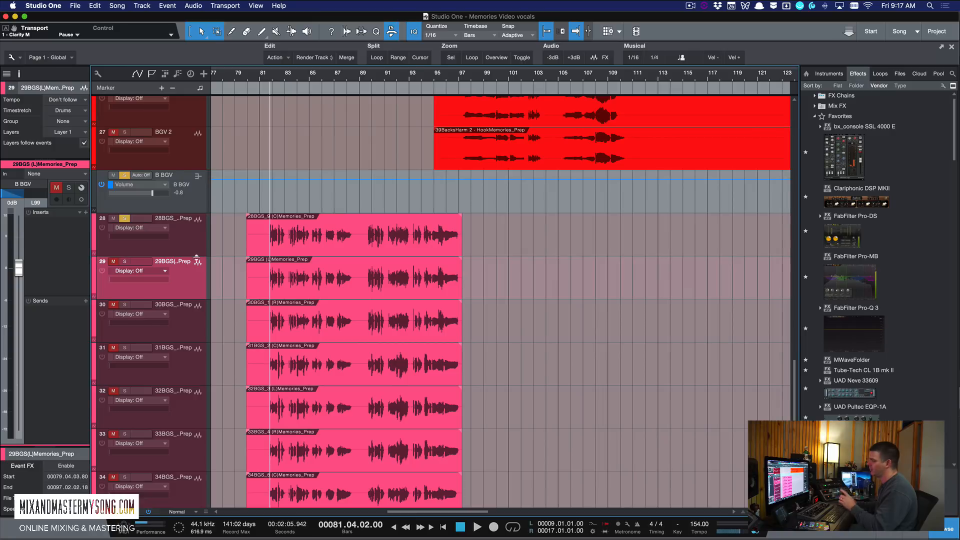
pyautogui.click(124, 261)
pyautogui.click(124, 306)
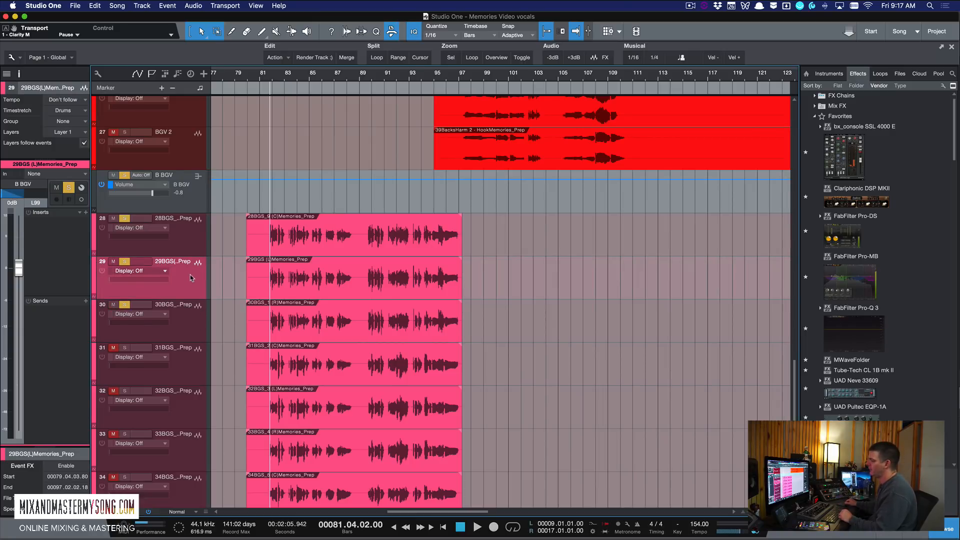
# Select tracks 28, 29 and 30 in turn to check how each background vocal is panned.
pyautogui.click(186, 243)
pyautogui.click(196, 286)
pyautogui.click(191, 328)
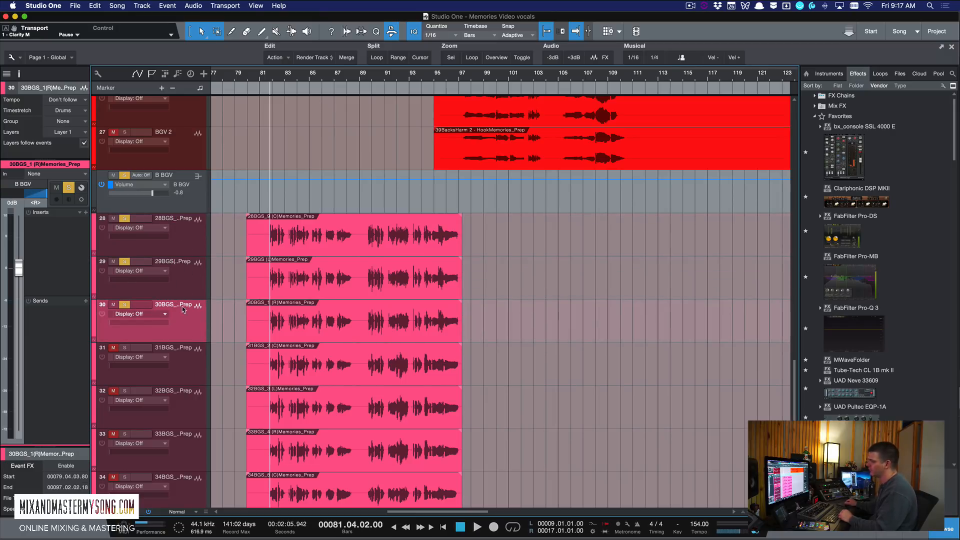
pyautogui.click(175, 295)
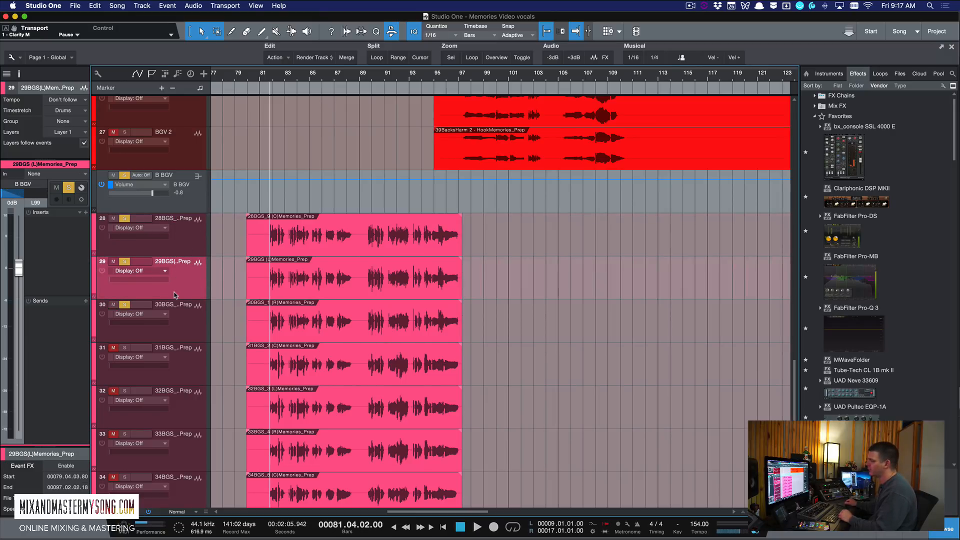
pyautogui.click(180, 327)
pyautogui.click(203, 222)
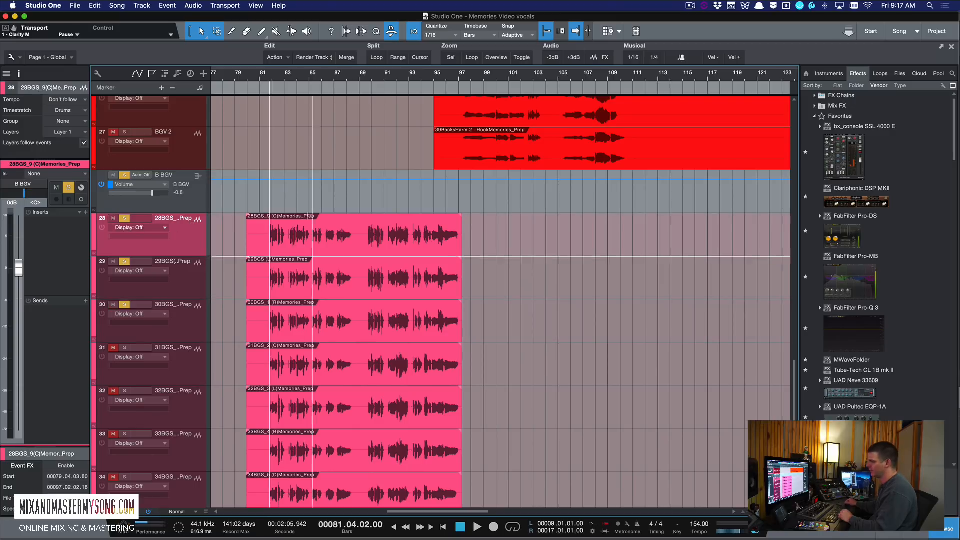
# Play the three soloed background vocals together, and unsolo tracks 29 and 30 after stopping.
pyautogui.press('space')
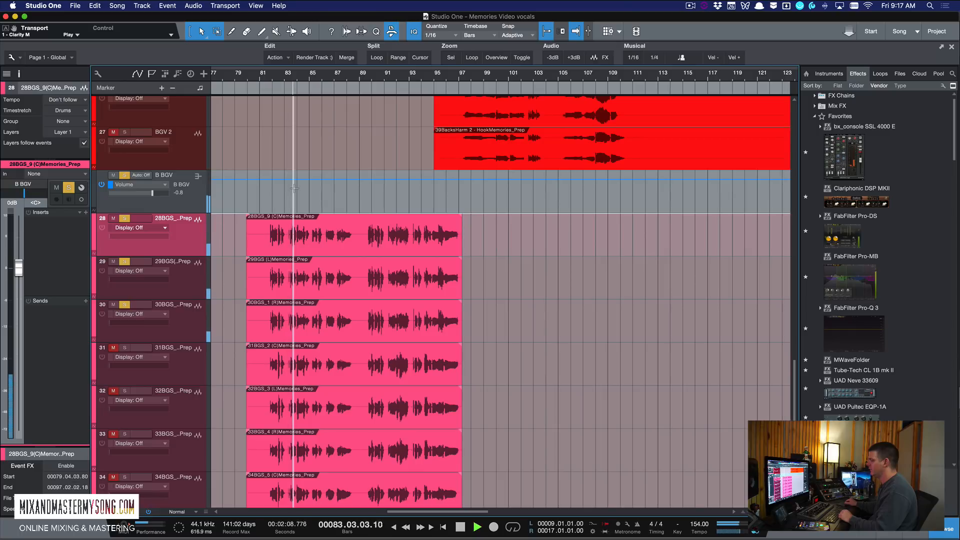
pyautogui.press('space')
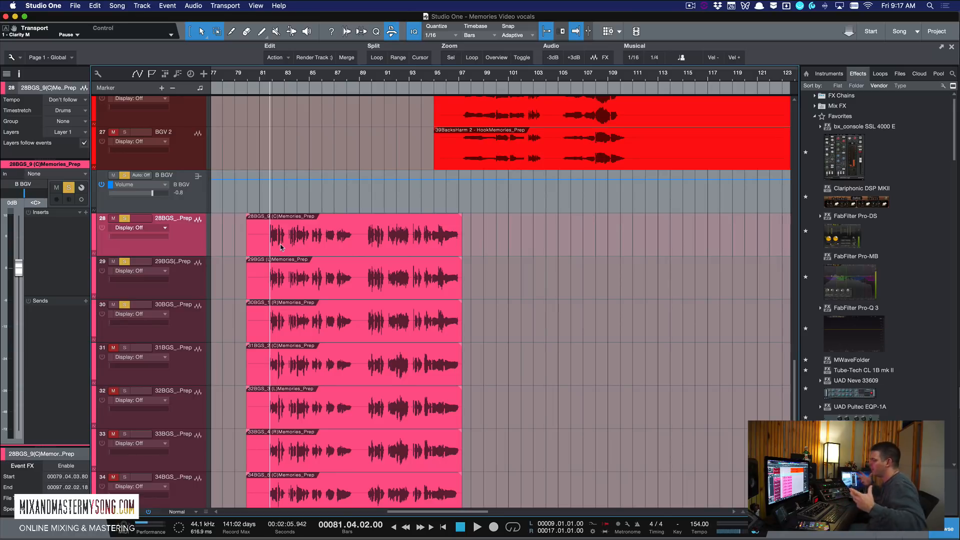
pyautogui.click(125, 305)
pyautogui.click(124, 261)
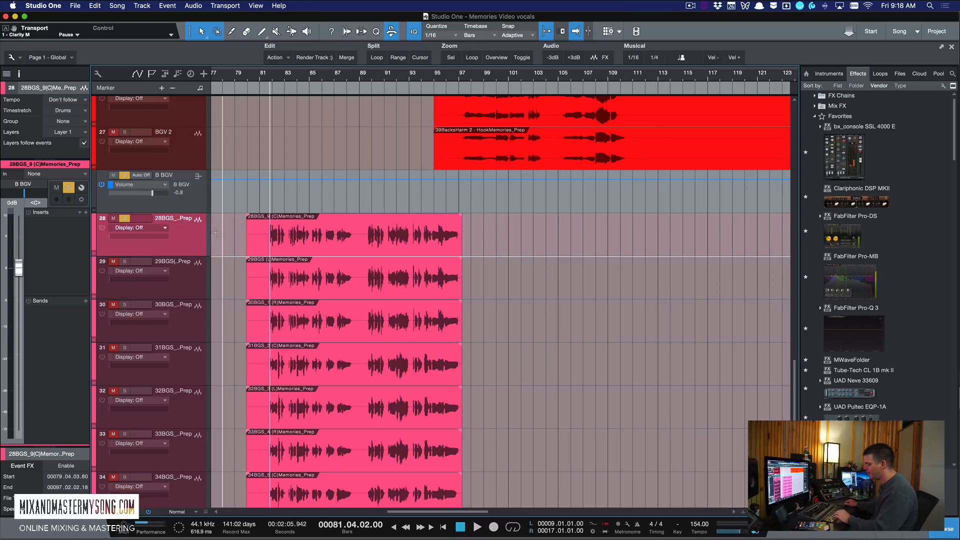
# Duplicate track 28 again and copy its vocal event straight down onto the new track.
pyautogui.press('super+d')
pyautogui.click(300, 248)
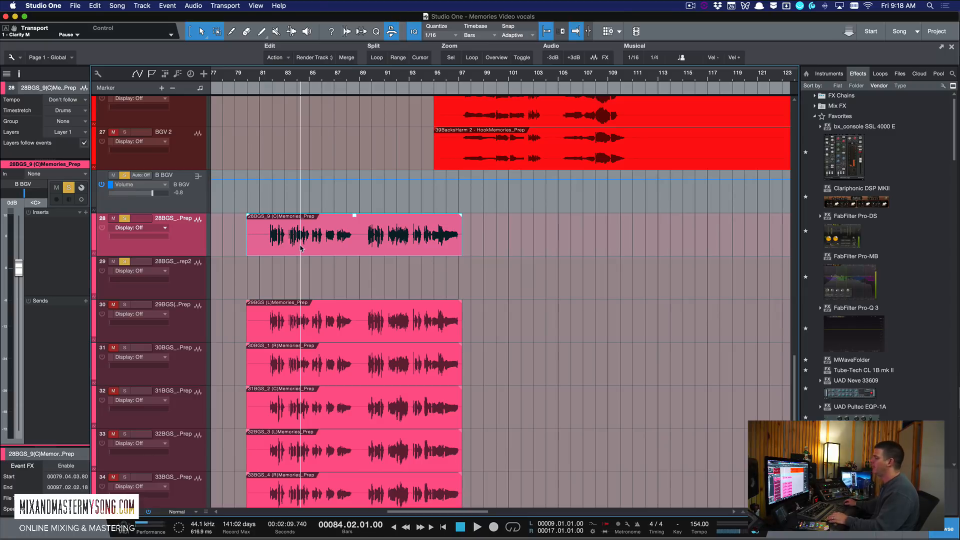
pyautogui.moveTo(300, 249); pyautogui.dragTo(300, 291)
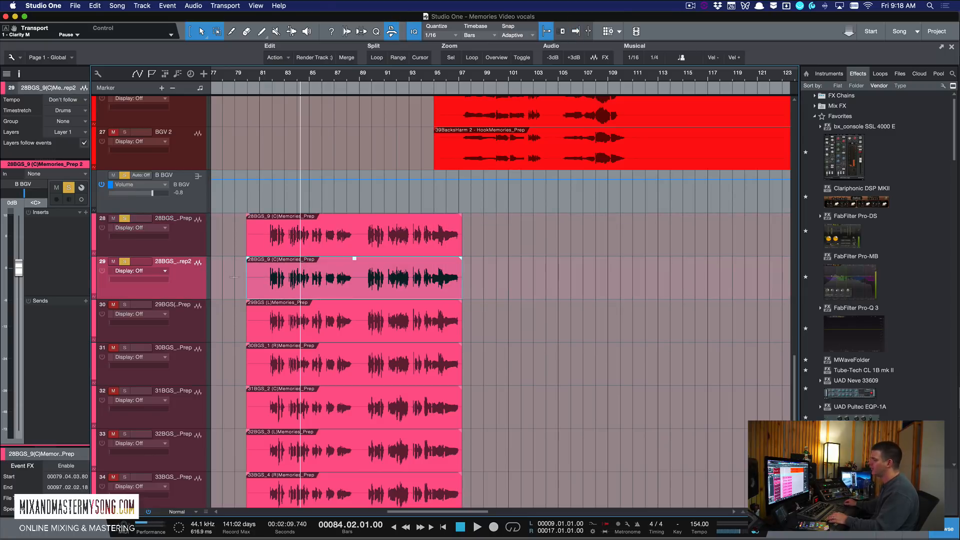
# Shift the copied vocal event on the duplicate track slightly later, to start at 00079.04.04.00.
pyautogui.scroll(10, 283, 281)
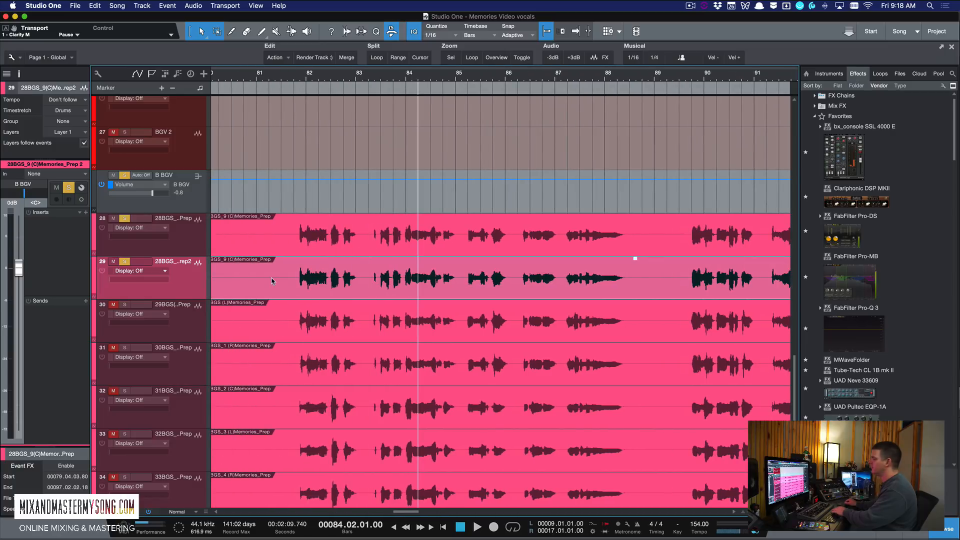
pyautogui.scroll(-9, 373, 255)
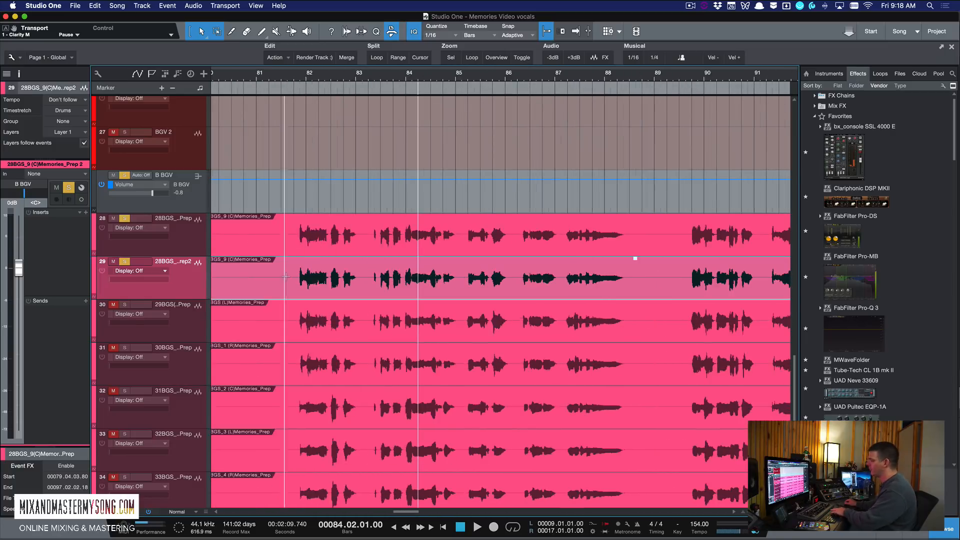
pyautogui.click(391, 251)
pyautogui.click(391, 283)
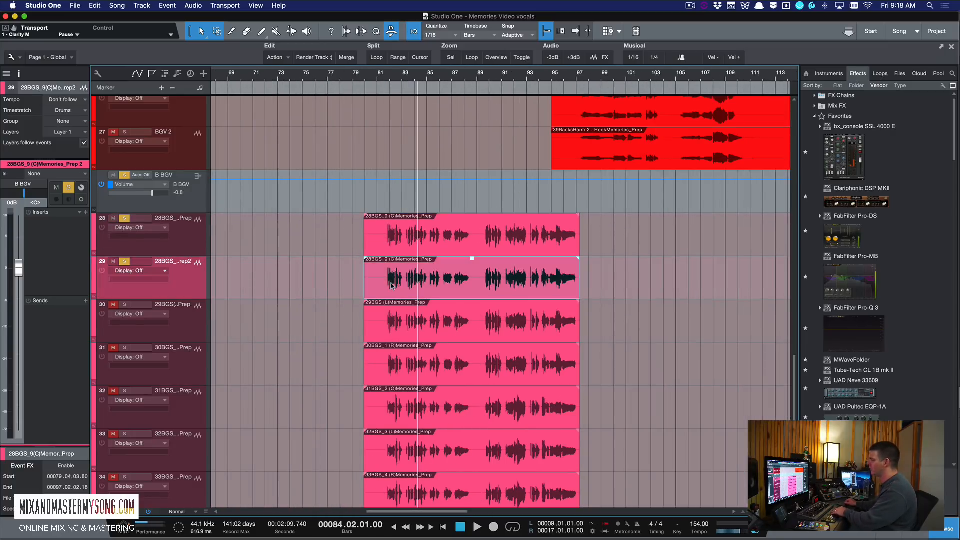
pyautogui.scroll(9, 393, 280)
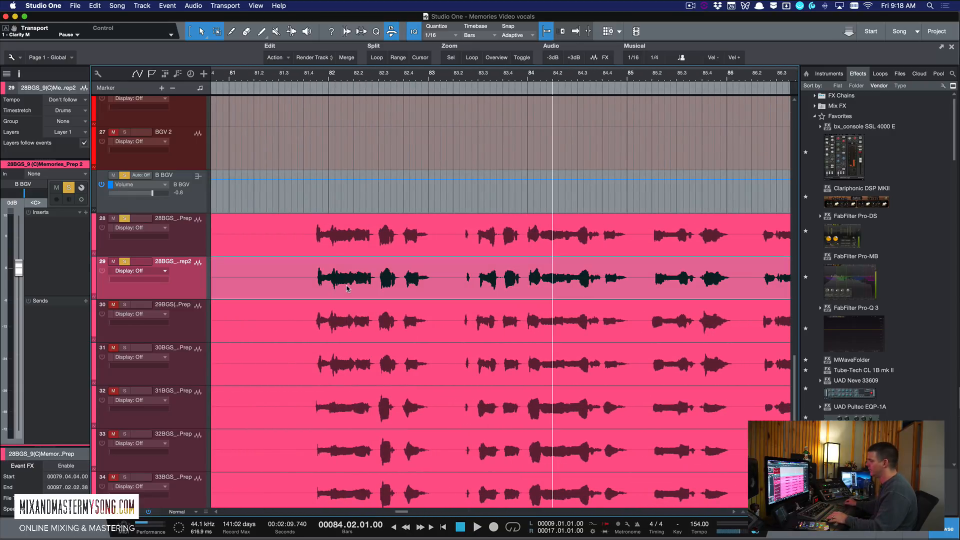
# Play both tracks from 00081.02.04.00 while toggling the duplicate's solo to compare it with the original alone, leaving the duplicate unsoloed.
pyautogui.click(280, 226)
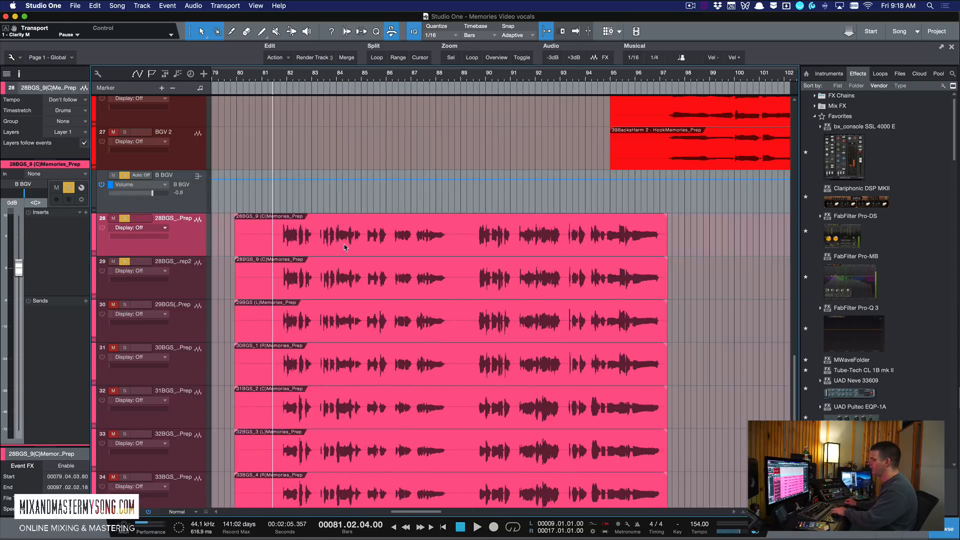
pyautogui.scroll(-6, 382, 275)
pyautogui.press('f')
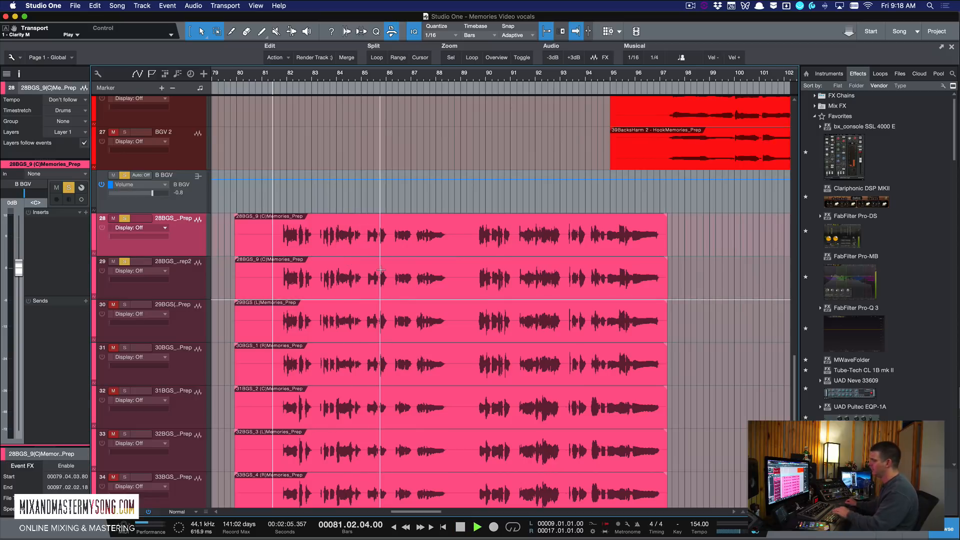
pyautogui.press('space')
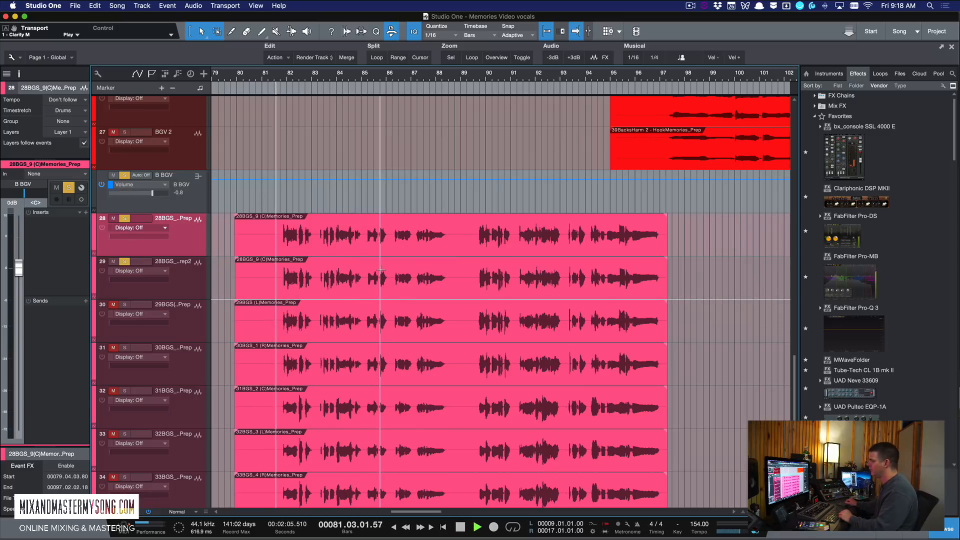
pyautogui.click(124, 261)
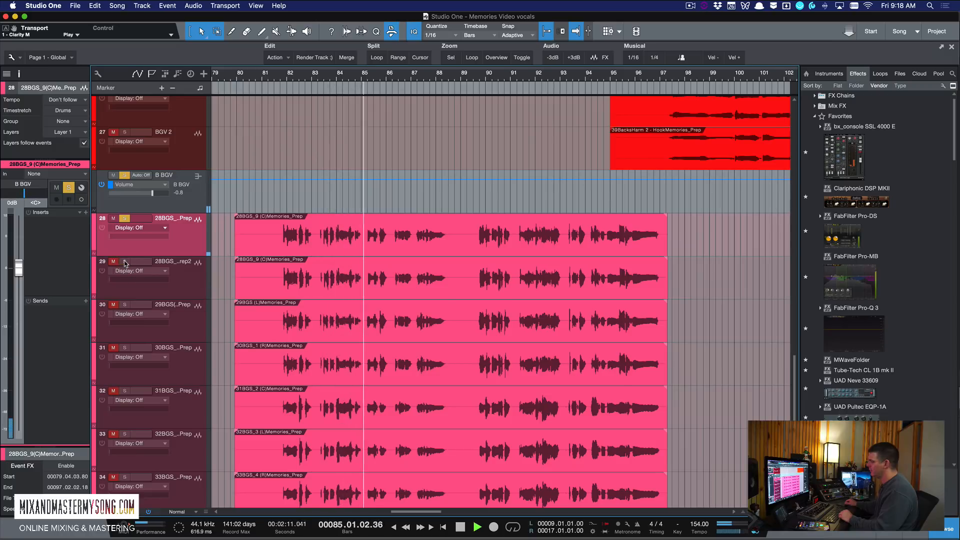
pyautogui.click(124, 262)
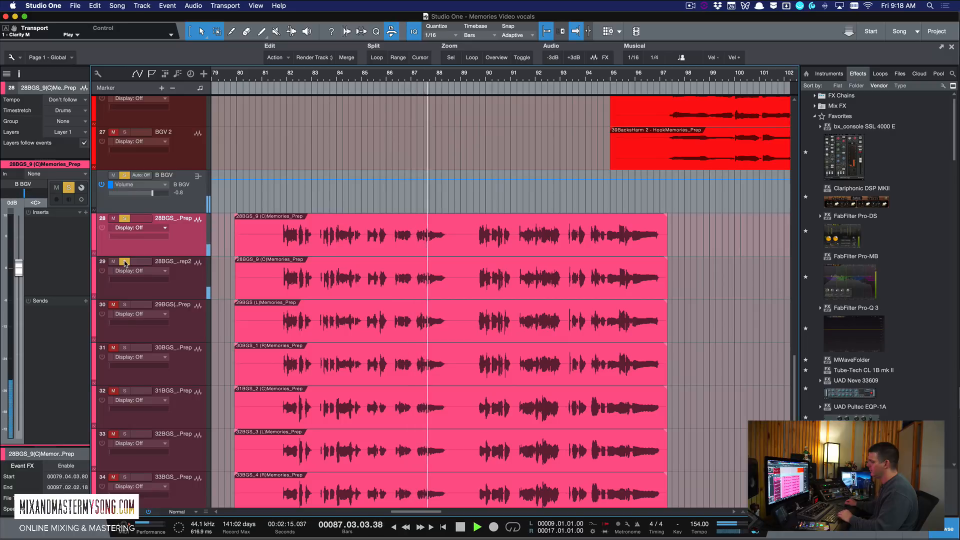
pyautogui.press('space')
pyautogui.click(125, 262)
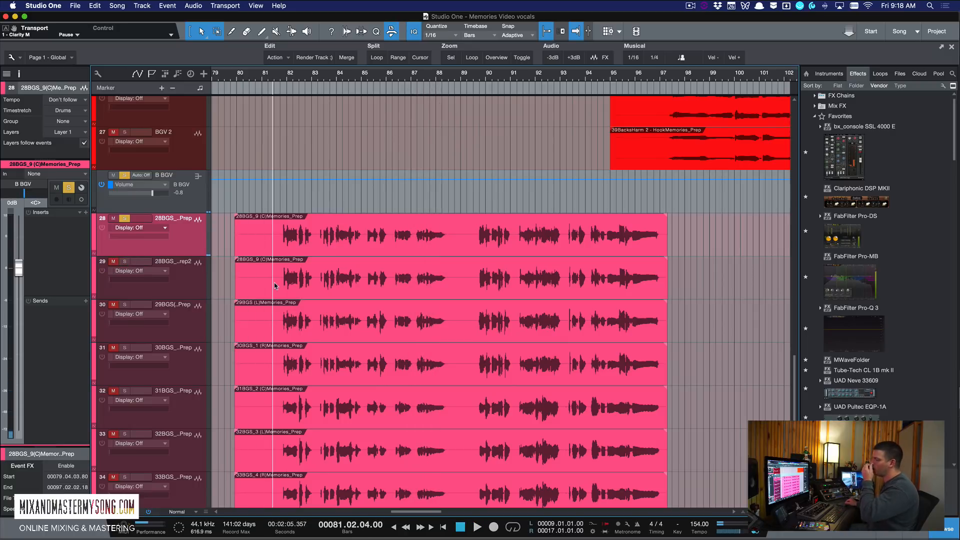
# Delete the shifted vocal event and its duplicate track, and select track 28 again.
pyautogui.click(303, 285)
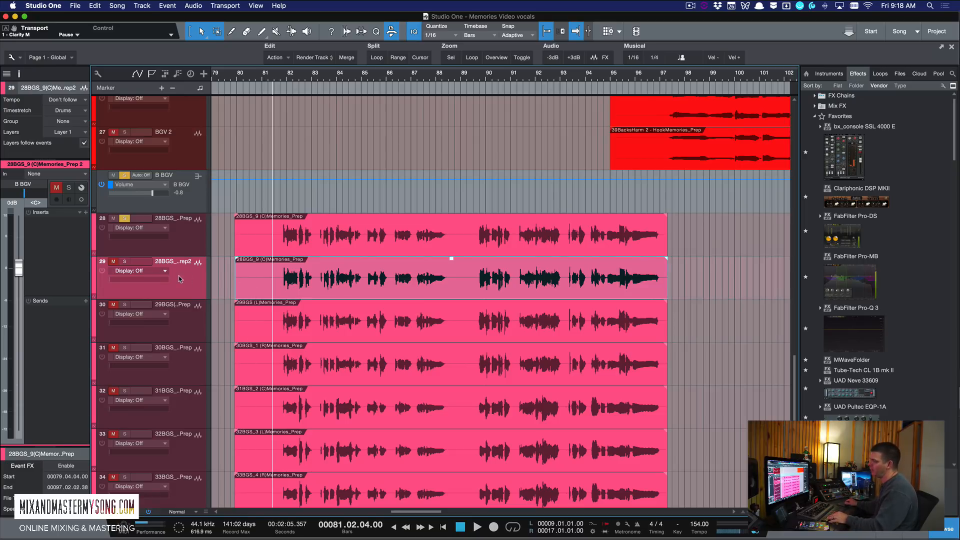
pyautogui.press('Delete')
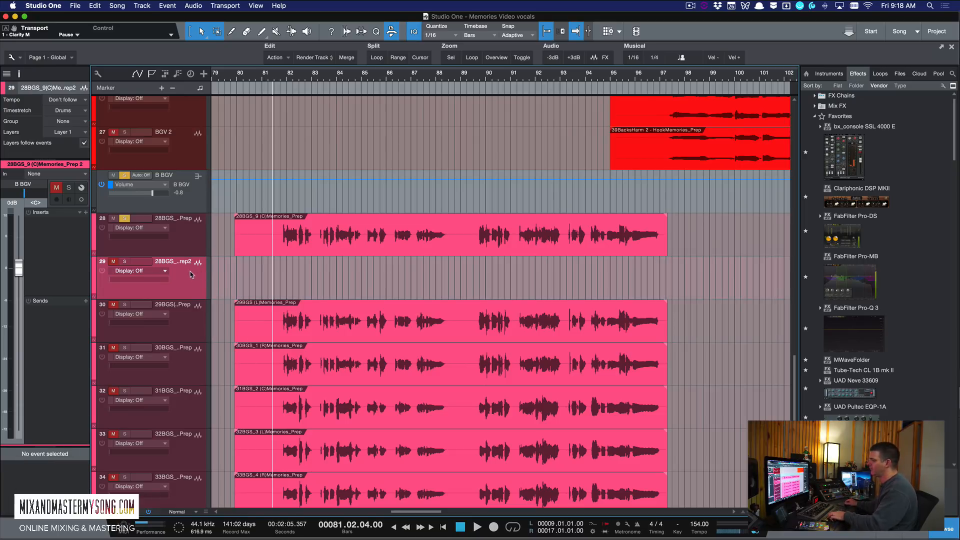
pyautogui.hotkey('shift', 't')
pyautogui.click(176, 241)
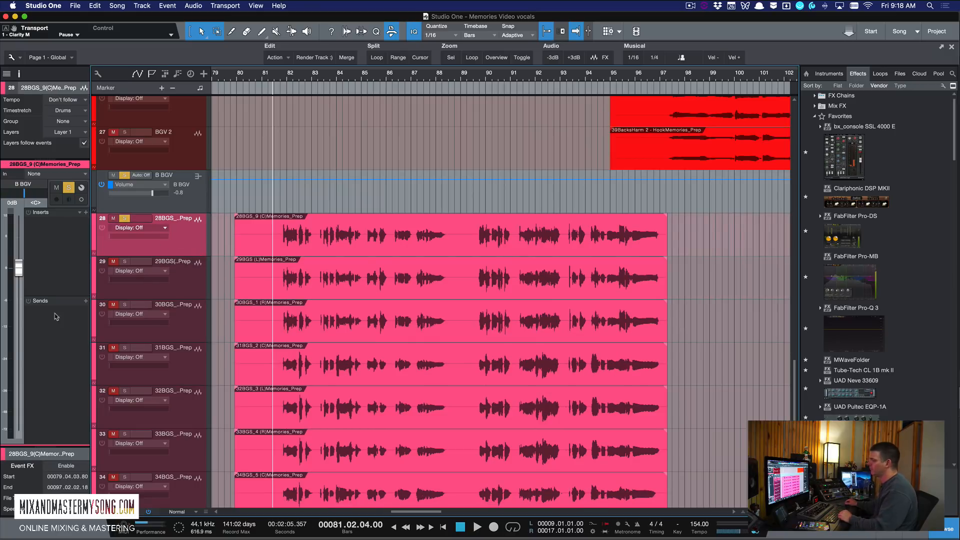
# Select the B BGV bus, open the Doubler2 on its lower SPREAD send, and load the Dave Pensado preset Pensado Vocal.
pyautogui.click(184, 206)
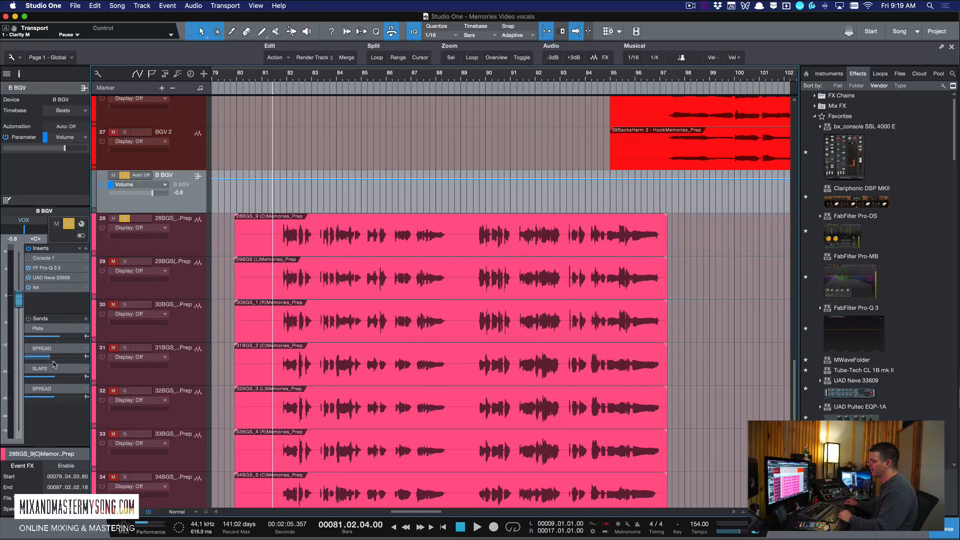
pyautogui.doubleClick(55, 388)
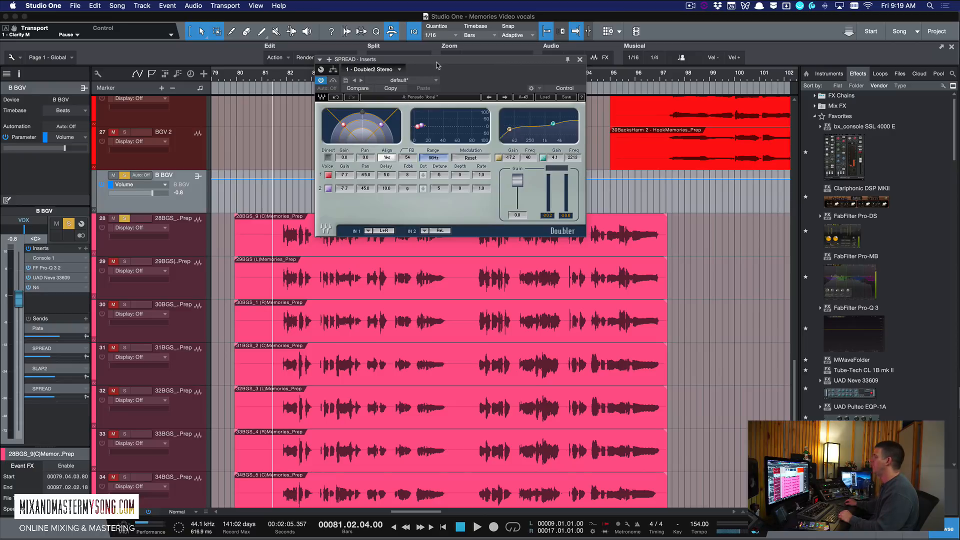
pyautogui.moveTo(436, 62); pyautogui.dragTo(437, 49)
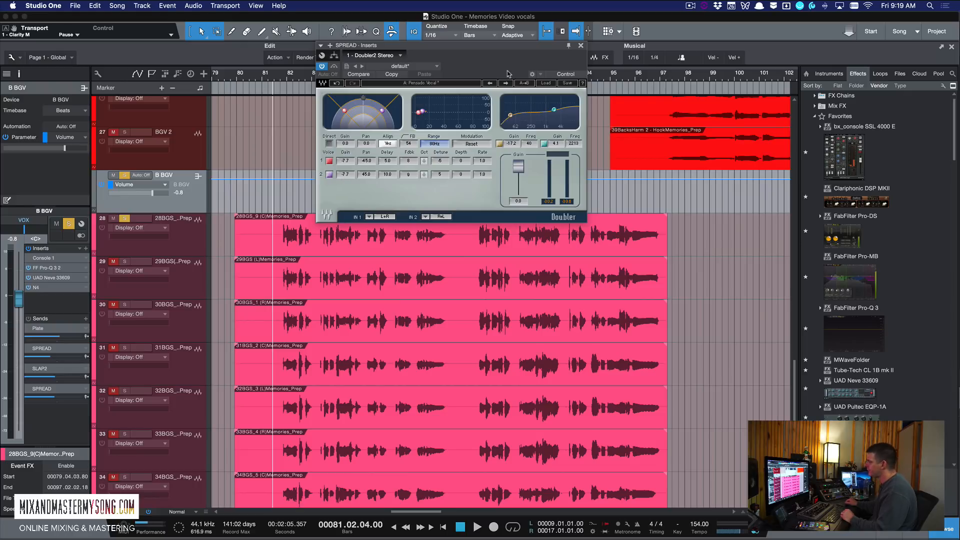
pyautogui.click(545, 83)
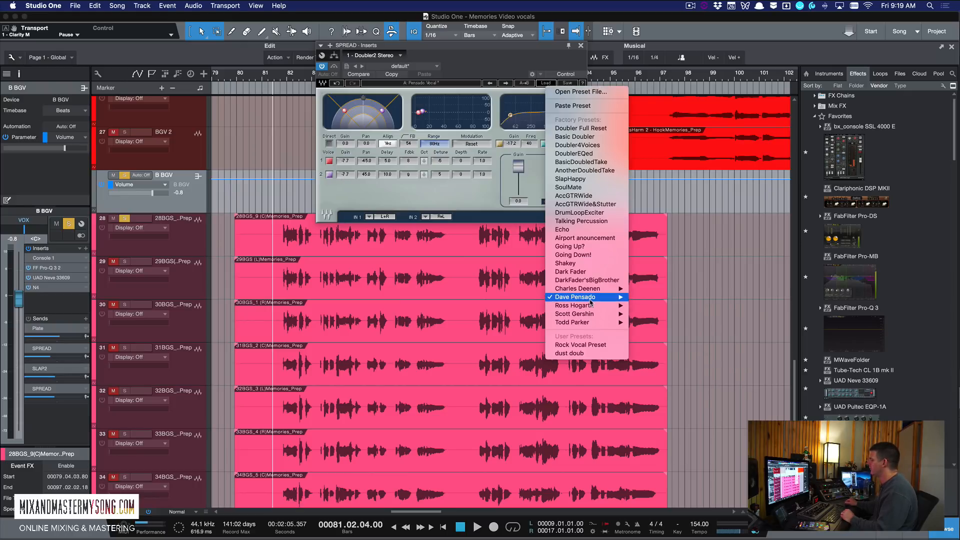
pyautogui.moveTo(575, 297)
pyautogui.click(690, 340)
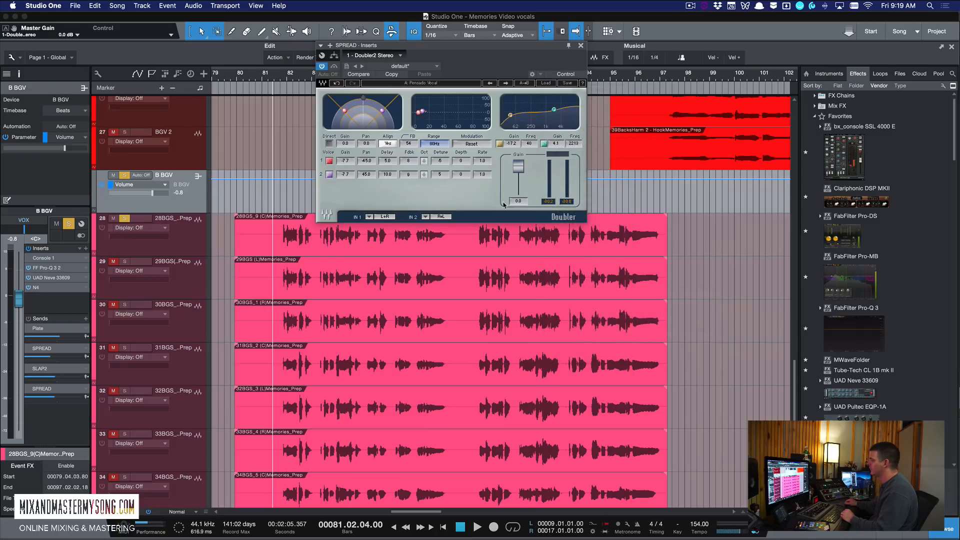
# Switch on the Doubler's direct signal and close the plug-in window.
pyautogui.click(328, 143)
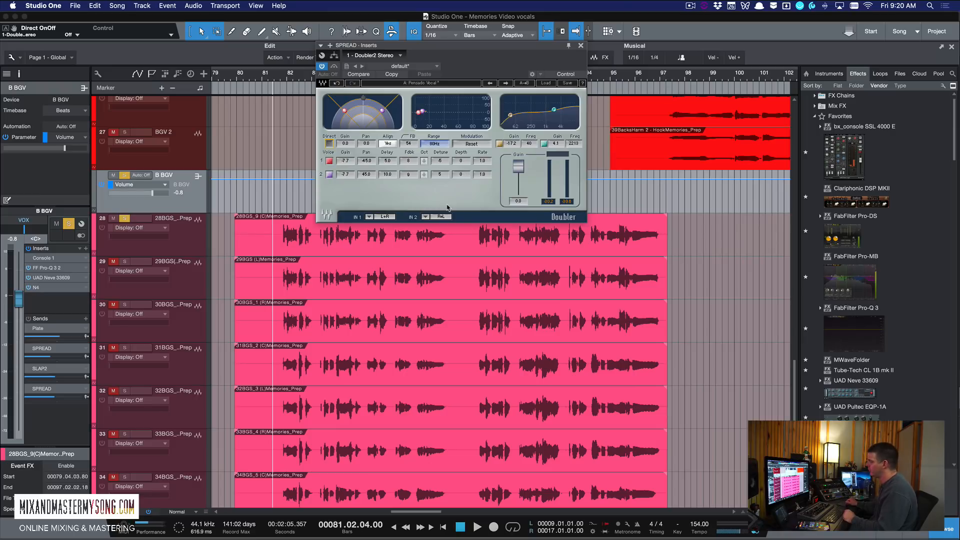
pyautogui.moveTo(537, 49); pyautogui.dragTo(559, 30)
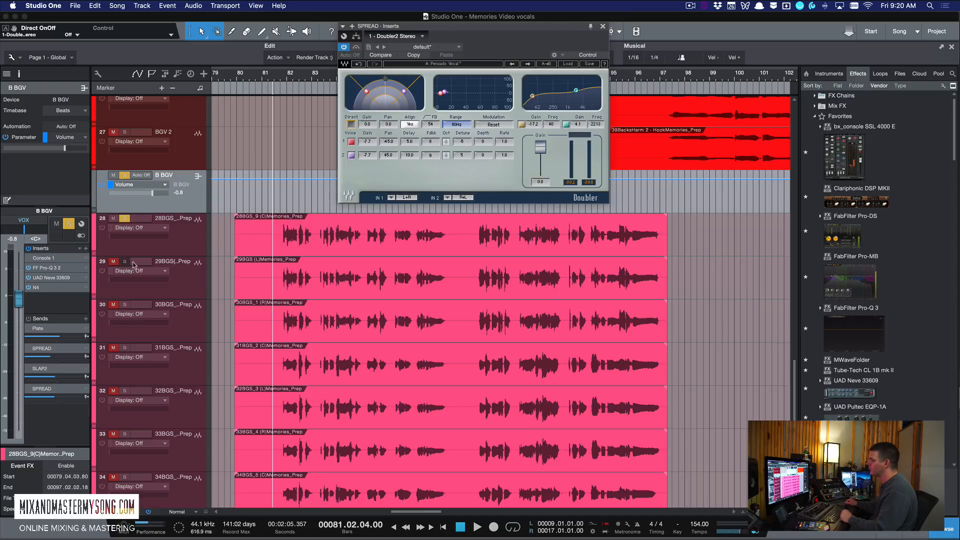
pyautogui.click(184, 206)
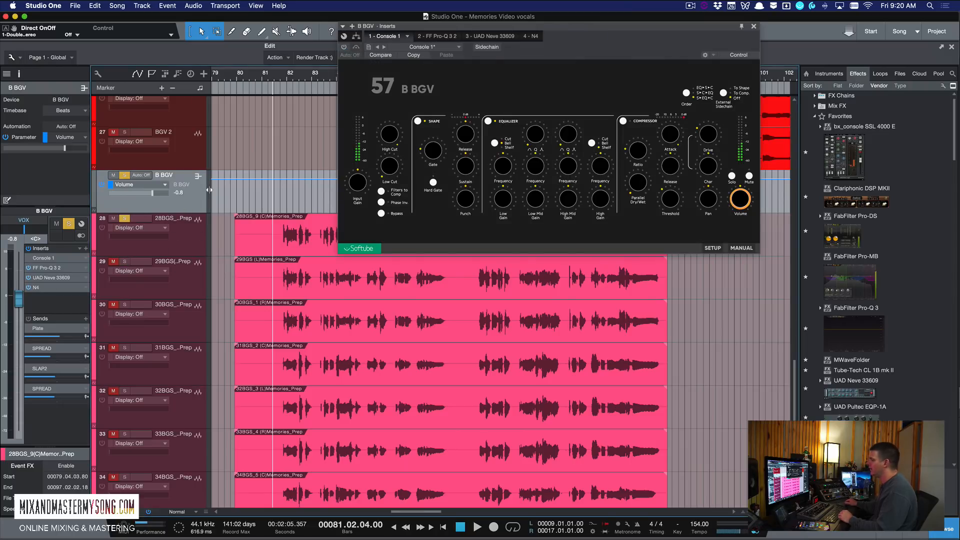
pyautogui.click(753, 26)
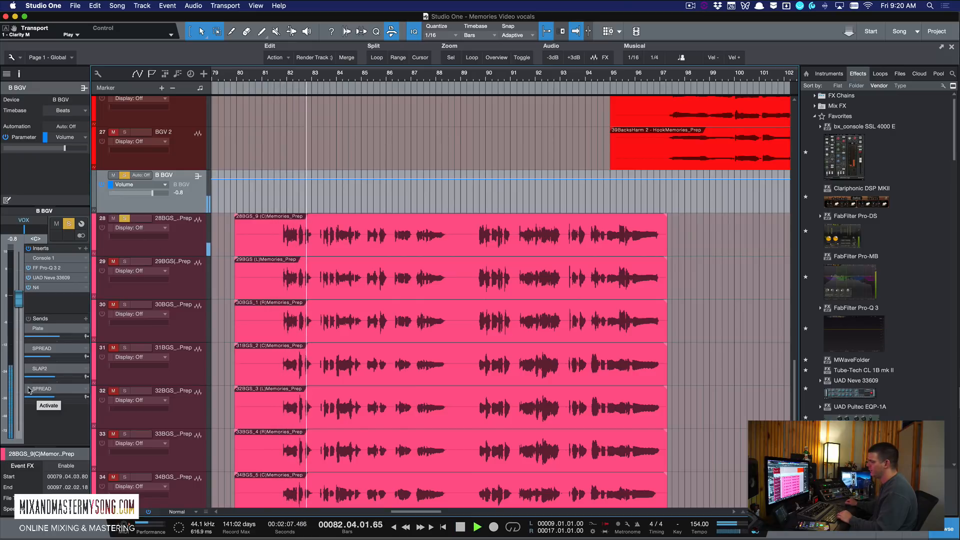
# Activate the lower SPREAD send on the B BGV bus during playback and raise its send level to +3.5 dB.
pyautogui.click(28, 390)
pyautogui.moveTo(55, 395); pyautogui.dragTo(64, 398)
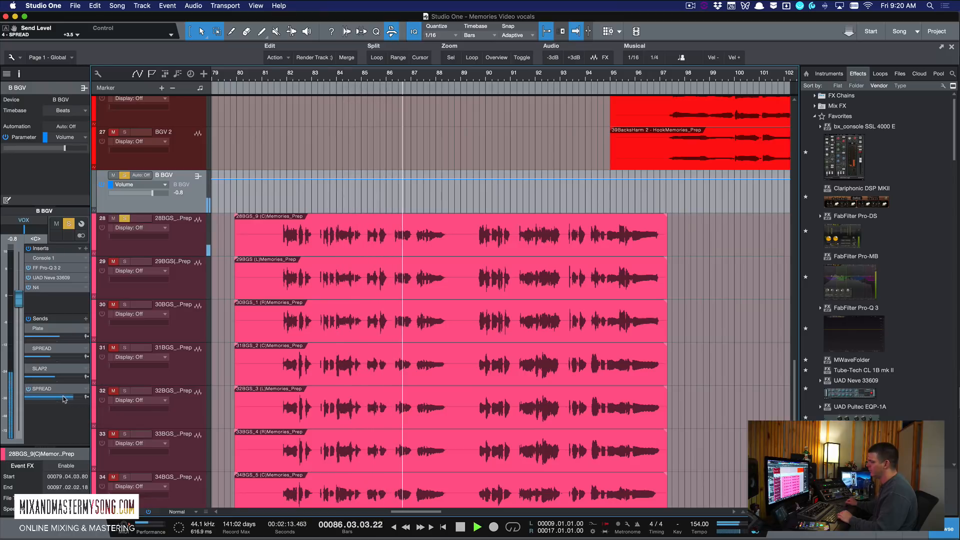
pyautogui.press('space')
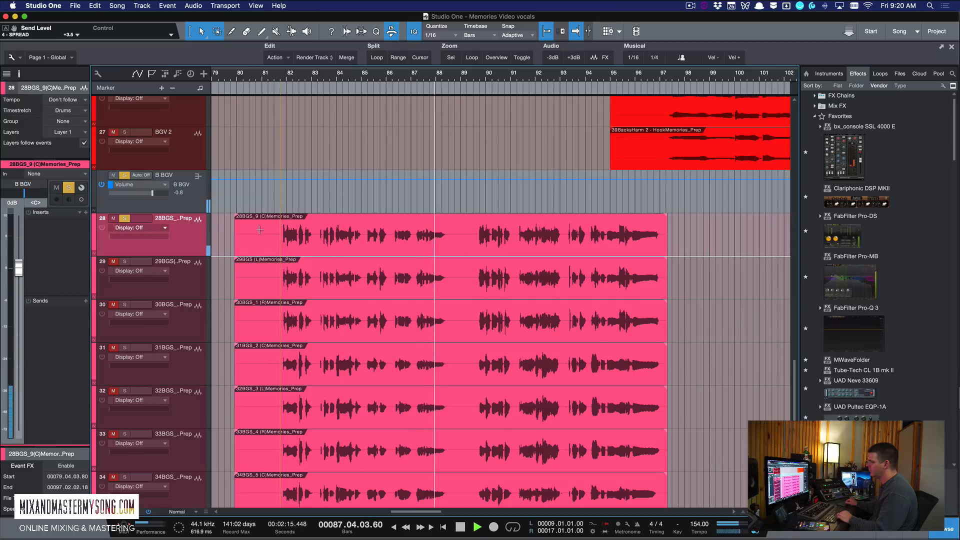
# Replay the vocal from 00081.04.01.00 with the lower SPREAD send on and off, leave it muted, and lower its level to -9.4 dB.
pyautogui.press('space')
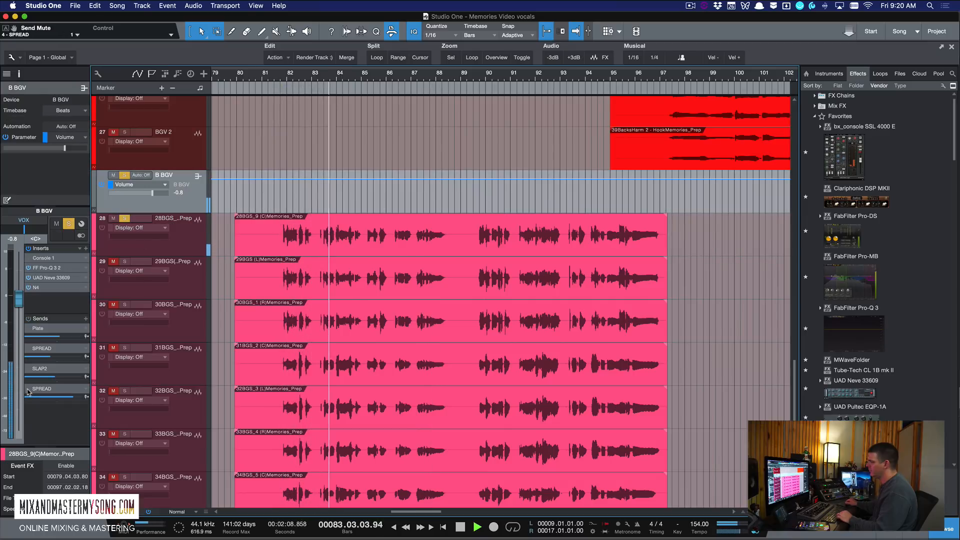
pyautogui.press('space')
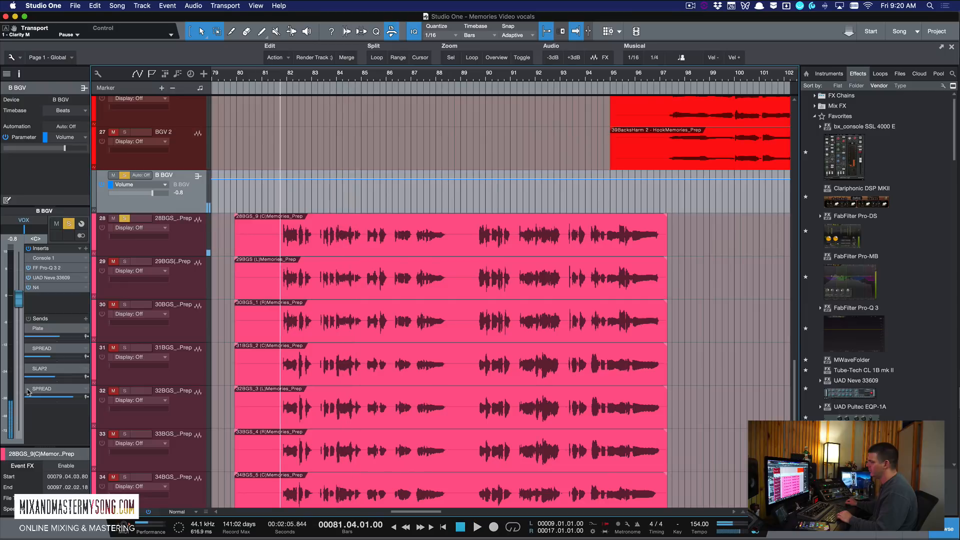
pyautogui.press('space')
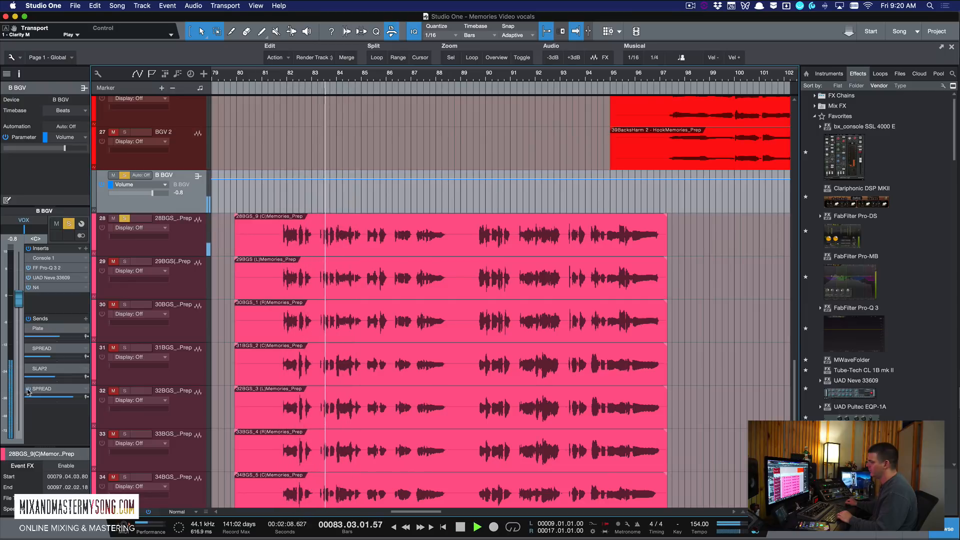
pyautogui.press('space')
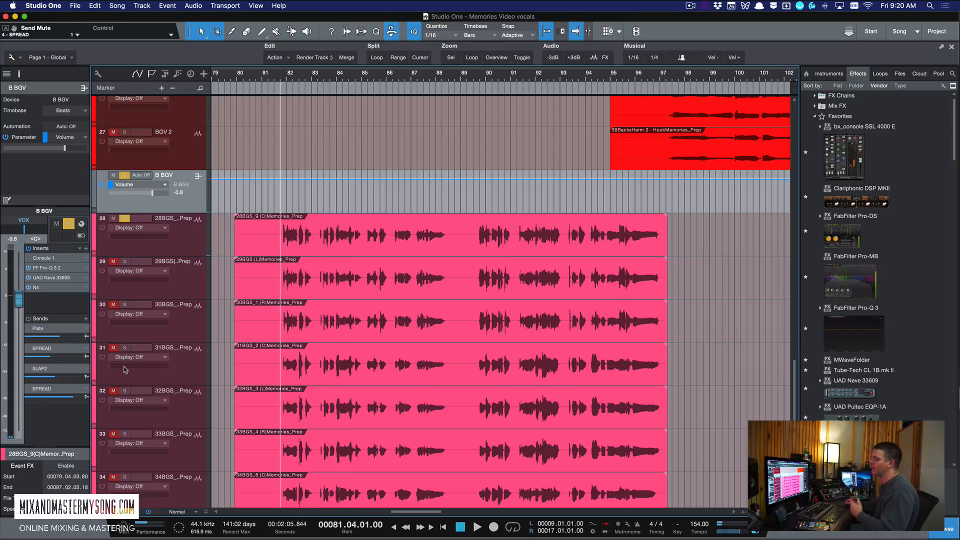
pyautogui.moveTo(60, 398); pyautogui.dragTo(44, 400)
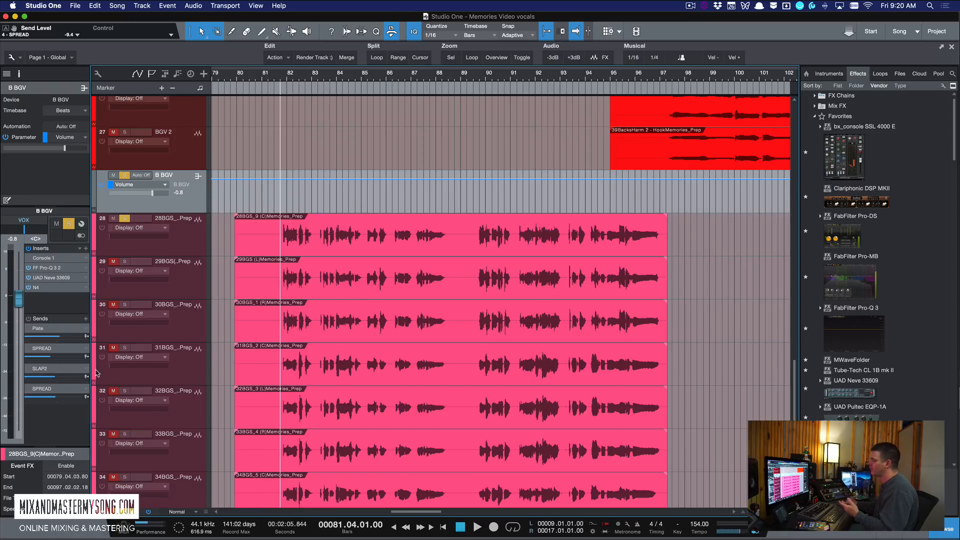
# Open the EchoBoy on the B BGV bus's SLAP2 send and load the user preset DP SLAP.
pyautogui.click(49, 371)
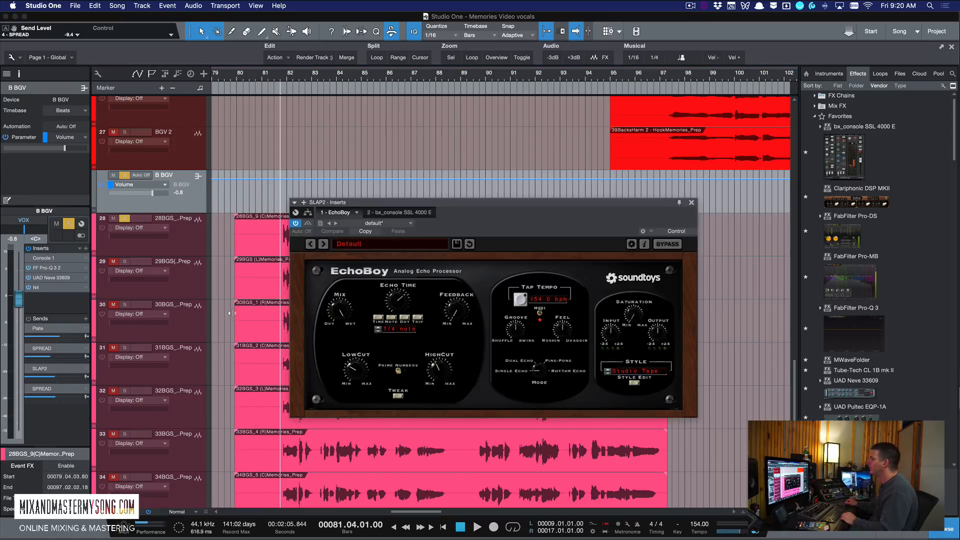
pyautogui.moveTo(445, 210); pyautogui.dragTo(484, 189)
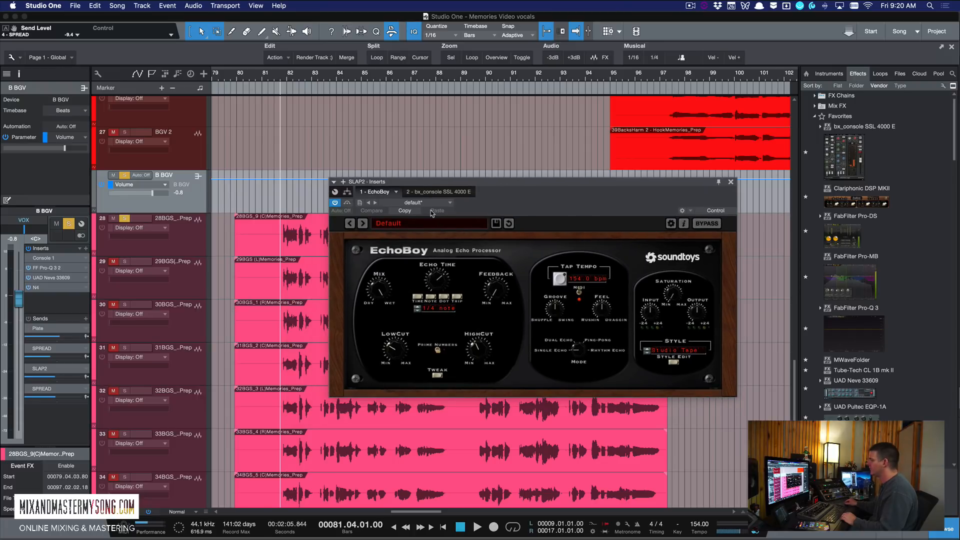
pyautogui.click(450, 205)
pyautogui.click(438, 227)
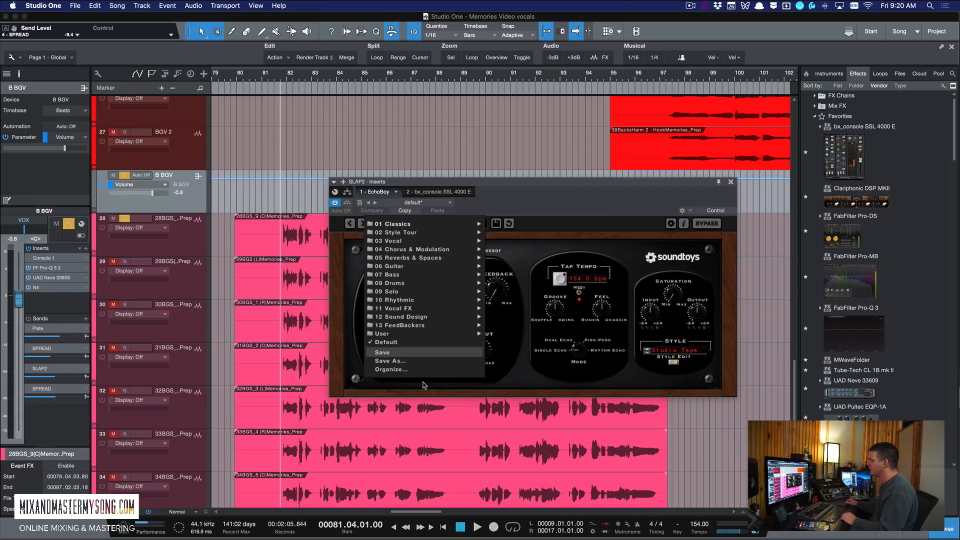
pyautogui.moveTo(421, 333)
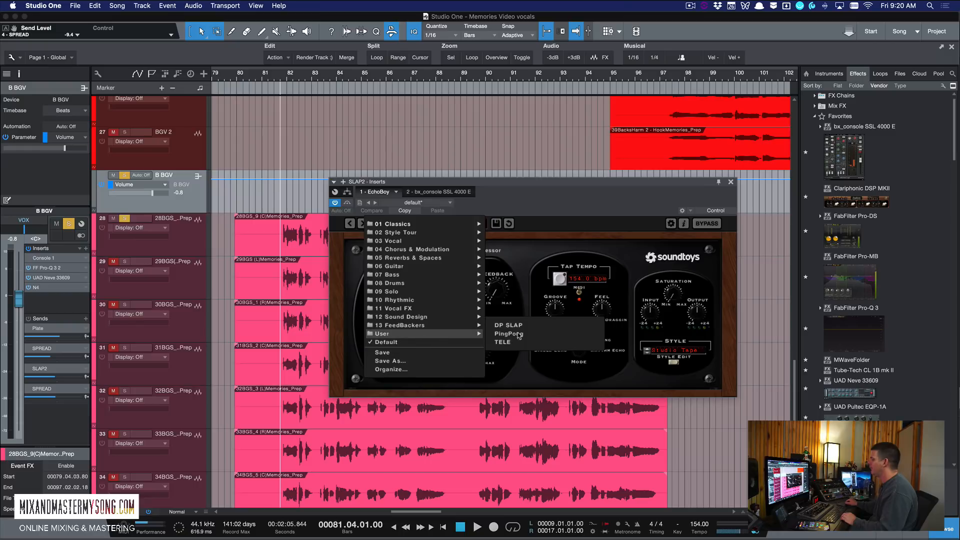
pyautogui.click(520, 330)
# Activate the SLAP2 send during playback and set its send level to -18.5 dB, keeping the EchoBoy window clear of the vocal waveform.
pyautogui.moveTo(543, 186); pyautogui.dragTo(566, 259)
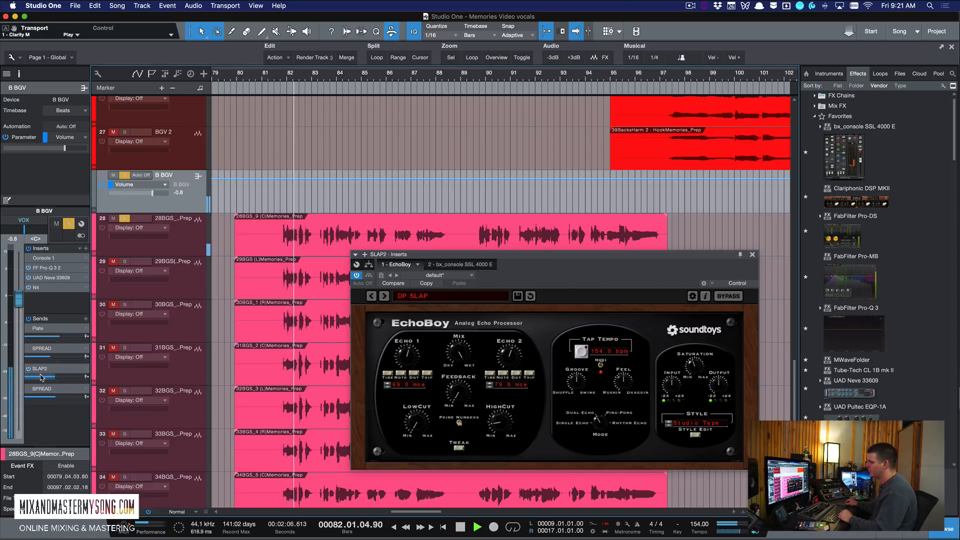
pyautogui.moveTo(42, 376)
pyautogui.moveTo(41, 376); pyautogui.dragTo(39, 380)
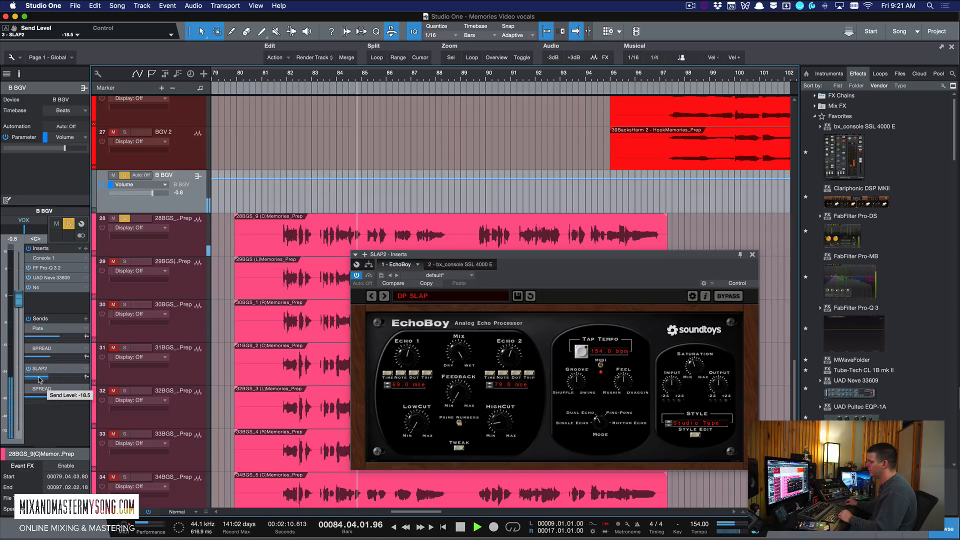
# Toggle the SLAP2 send during playback to compare the vocal with and without it, leave it active, and close the EchoBoy window.
pyautogui.click(28, 370)
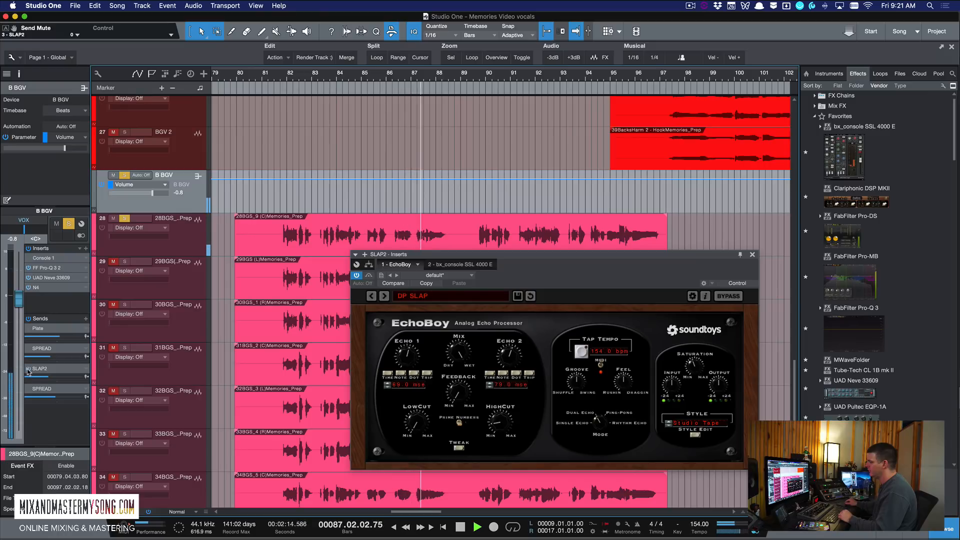
pyautogui.press('space')
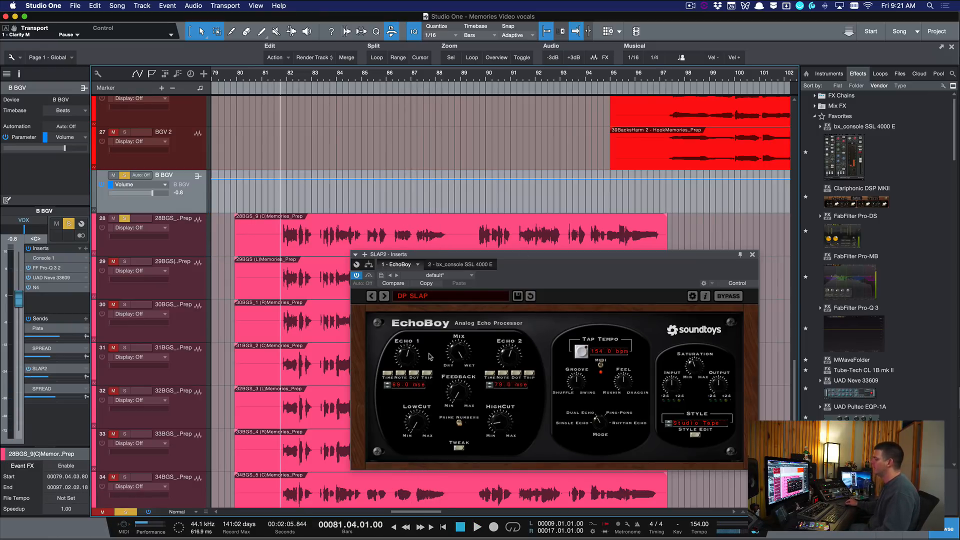
pyautogui.moveTo(685, 259); pyautogui.dragTo(652, 258)
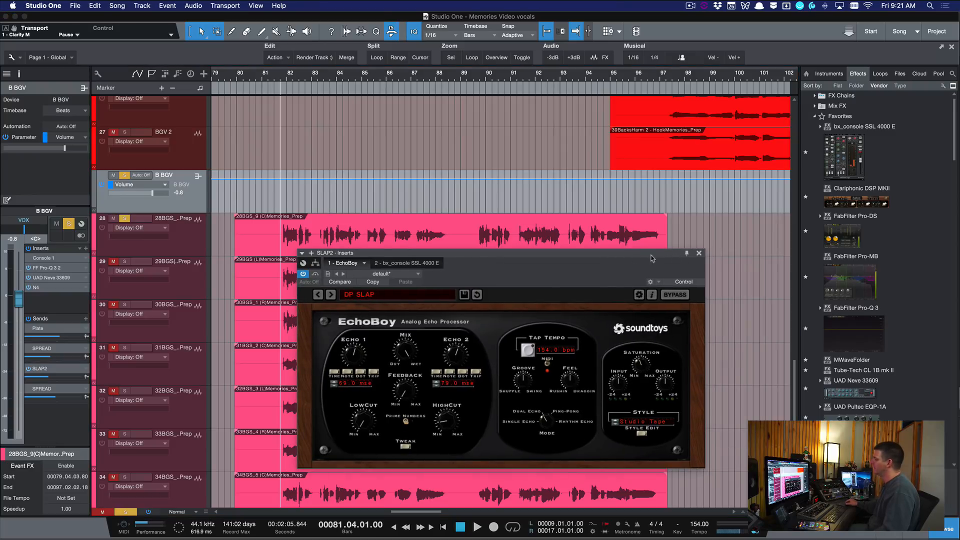
pyautogui.click(699, 254)
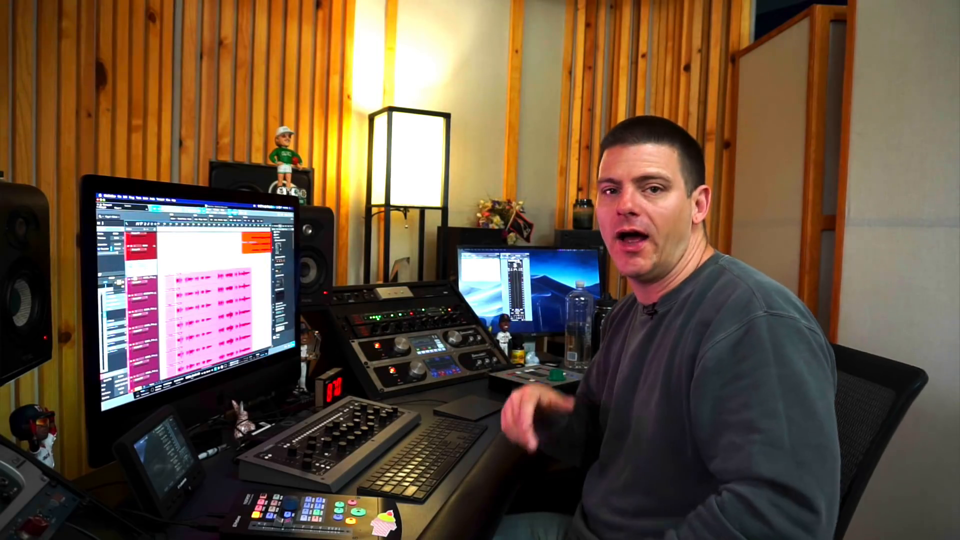